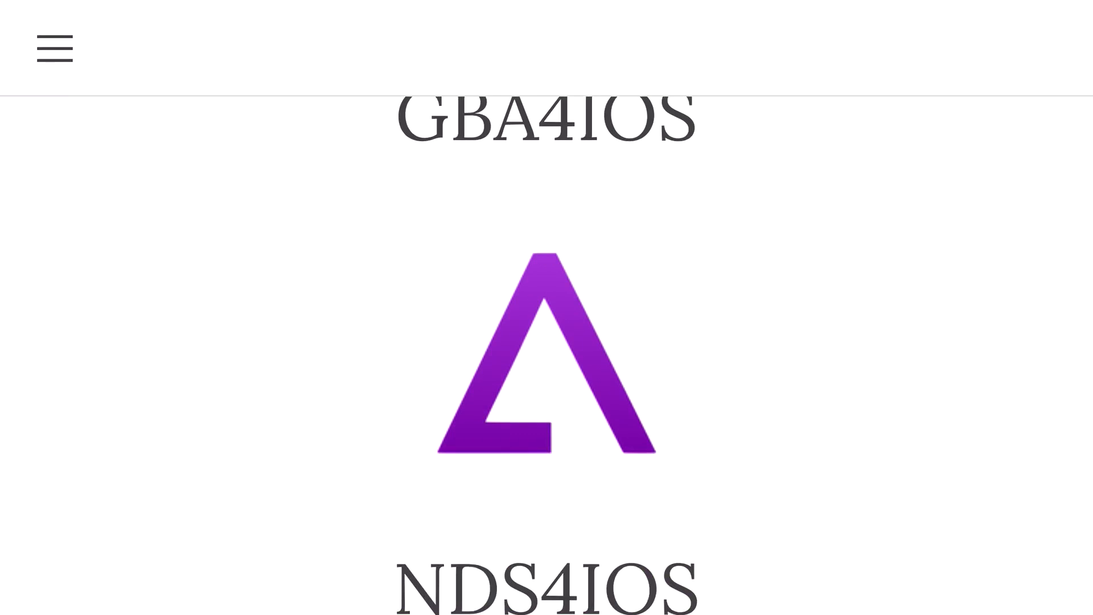
Install GBA4iOS from the website's logo prompt and return to the home screen.
{"action": "left_click", "coordinate": [547, 352]}
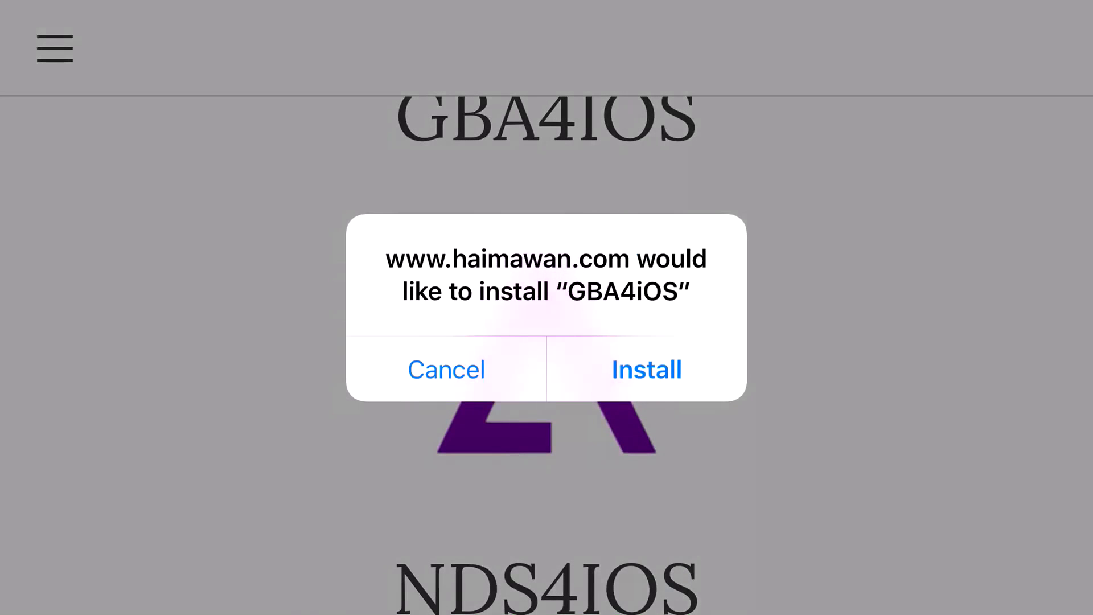
{"action": "left_click", "coordinate": [647, 369]}
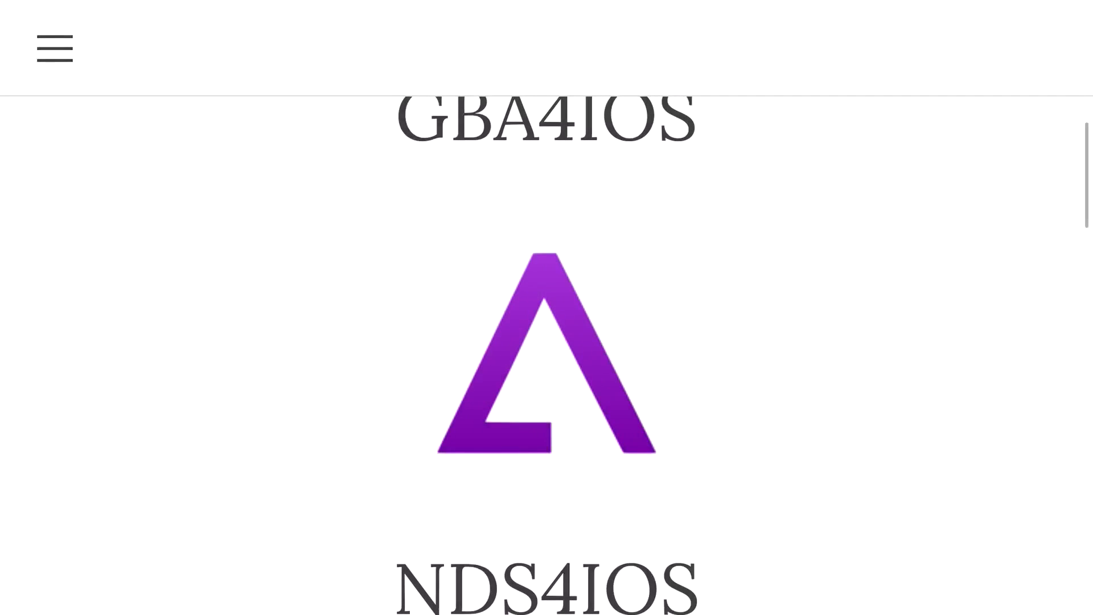
{"action": "key", "text": "super"}
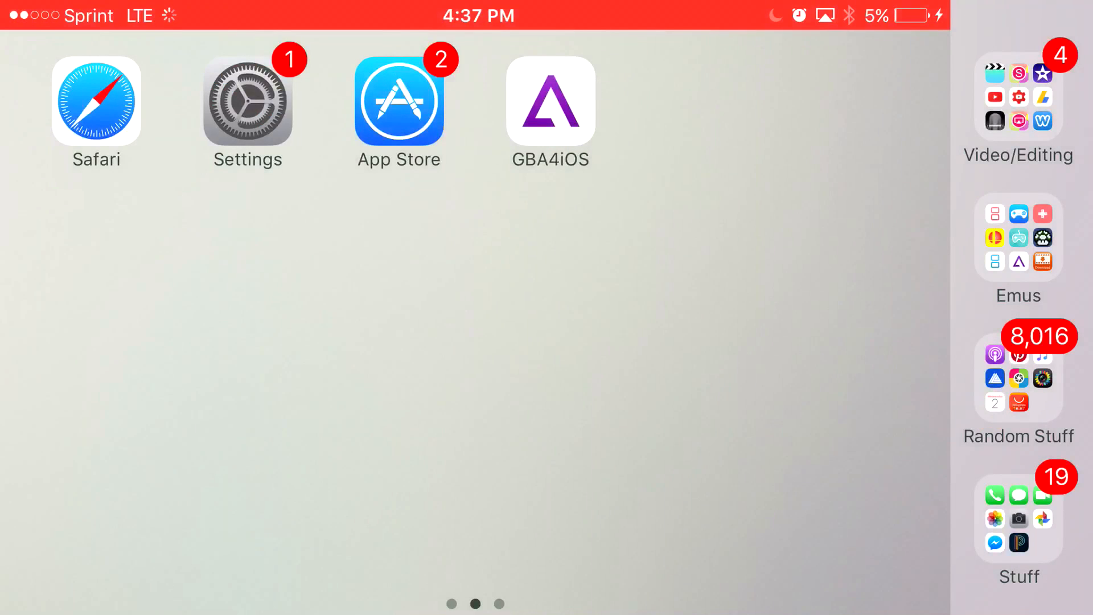
{"action": "left_click", "coordinate": [551, 100]}
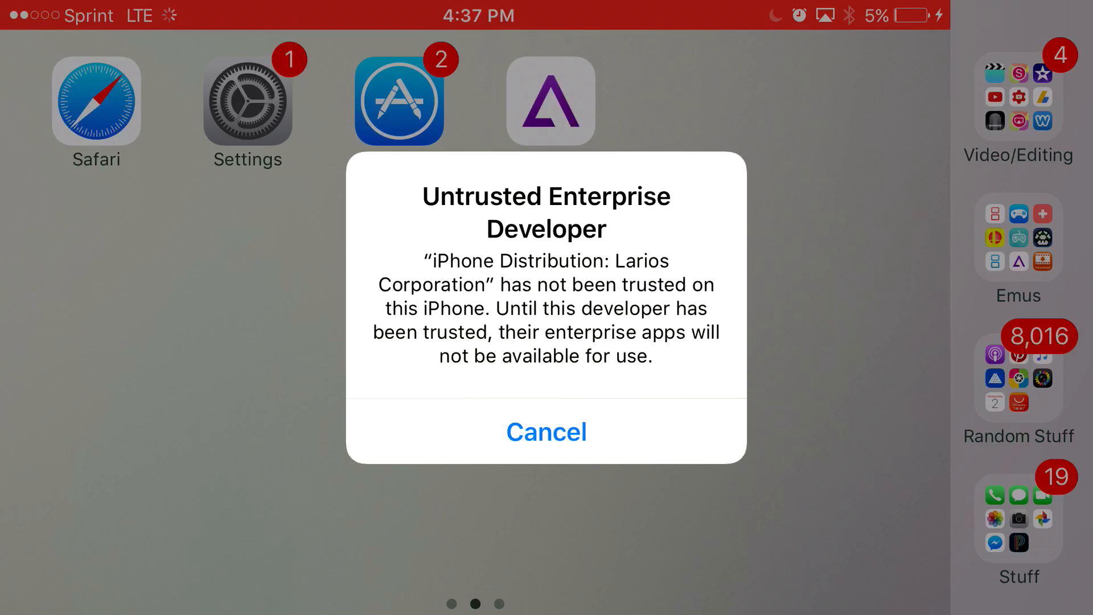
{"action": "left_click", "coordinate": [547, 432]}
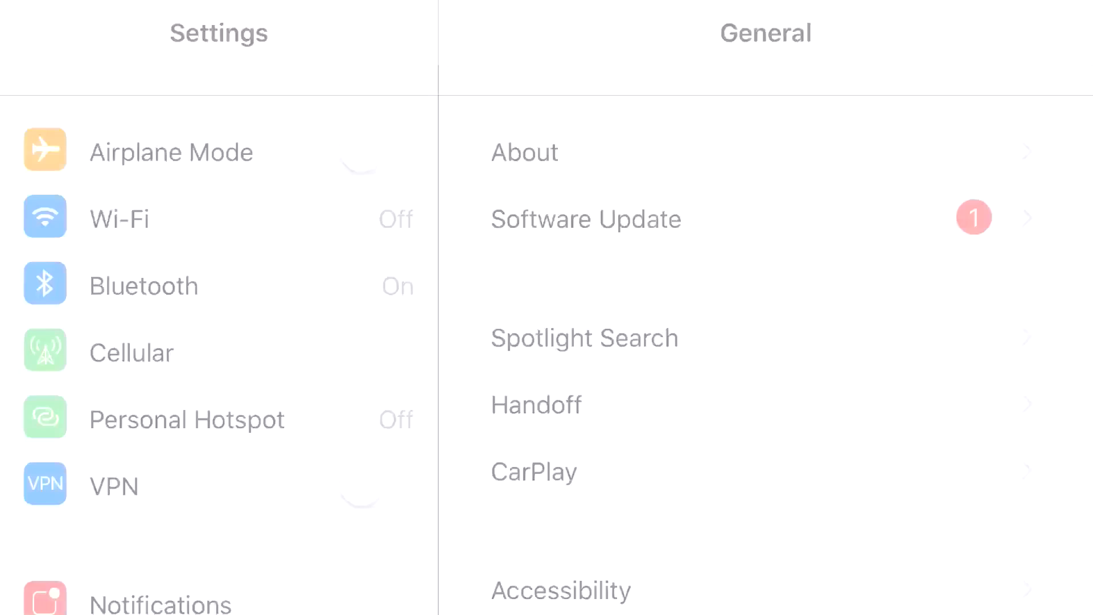
{"action": "scroll", "coordinate": [765, 342], "scroll_direction": "down", "scroll_amount": 10}
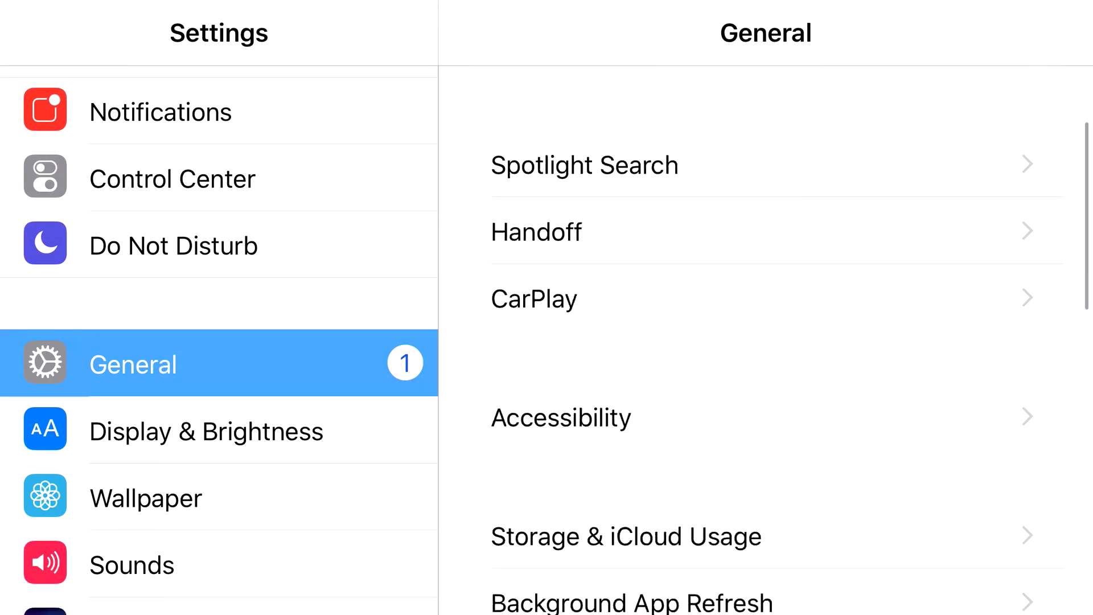
Trust the Larios Corporation developer under Profiles & Device Management, then return home.
{"action": "left_click", "coordinate": [722, 289]}
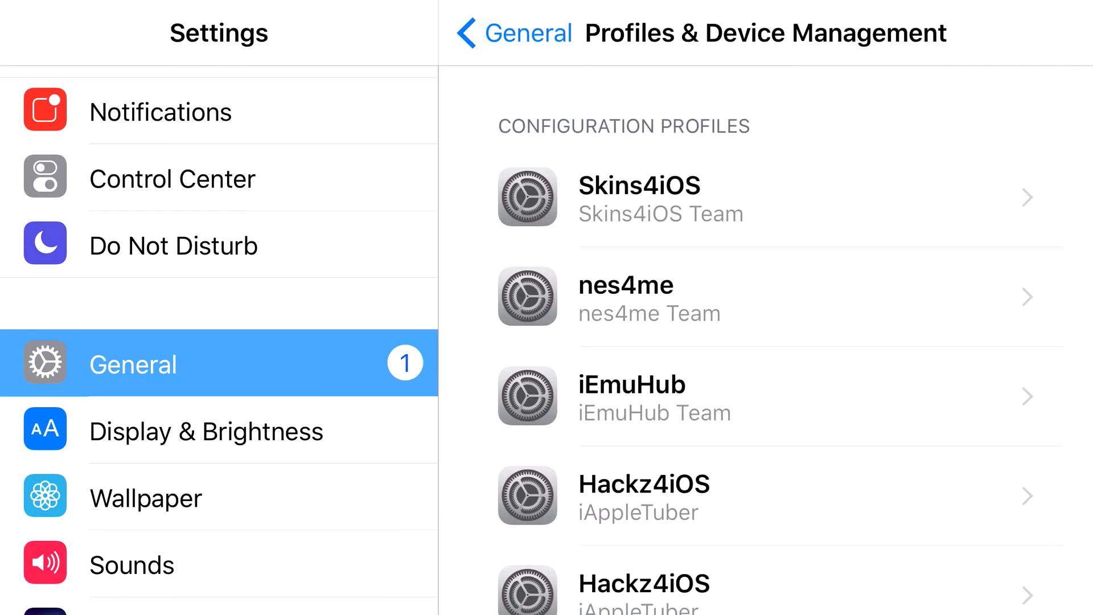
{"action": "scroll", "coordinate": [765, 341], "scroll_direction": "down", "scroll_amount": 10}
{"action": "scroll", "coordinate": [765, 341], "scroll_direction": "down", "scroll_amount": 10}
{"action": "scroll", "coordinate": [765, 342], "scroll_direction": "down", "scroll_amount": 5}
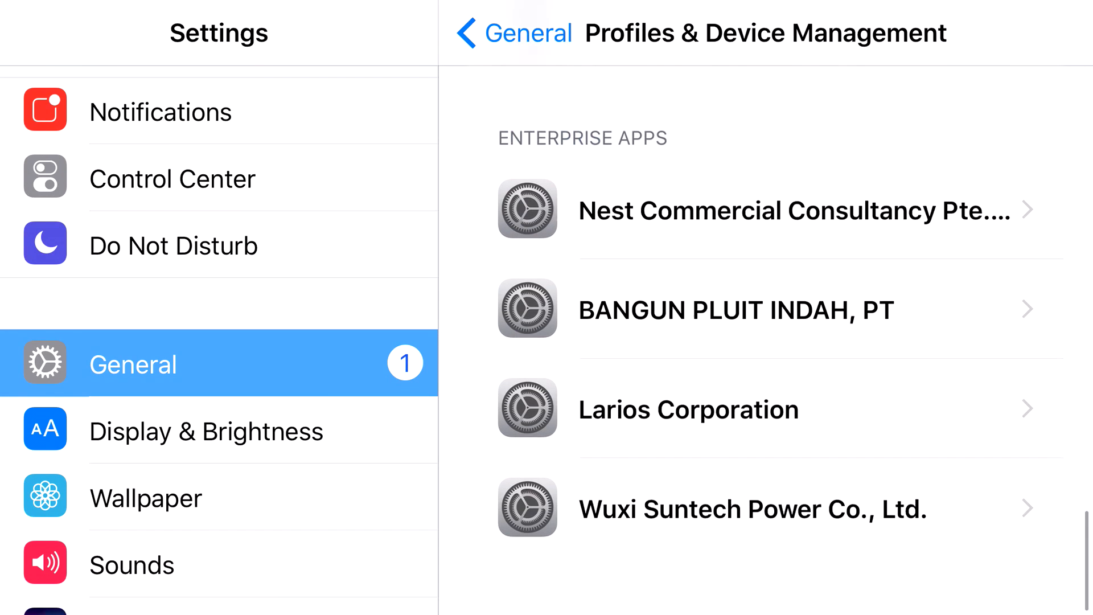
{"action": "left_click", "coordinate": [765, 411]}
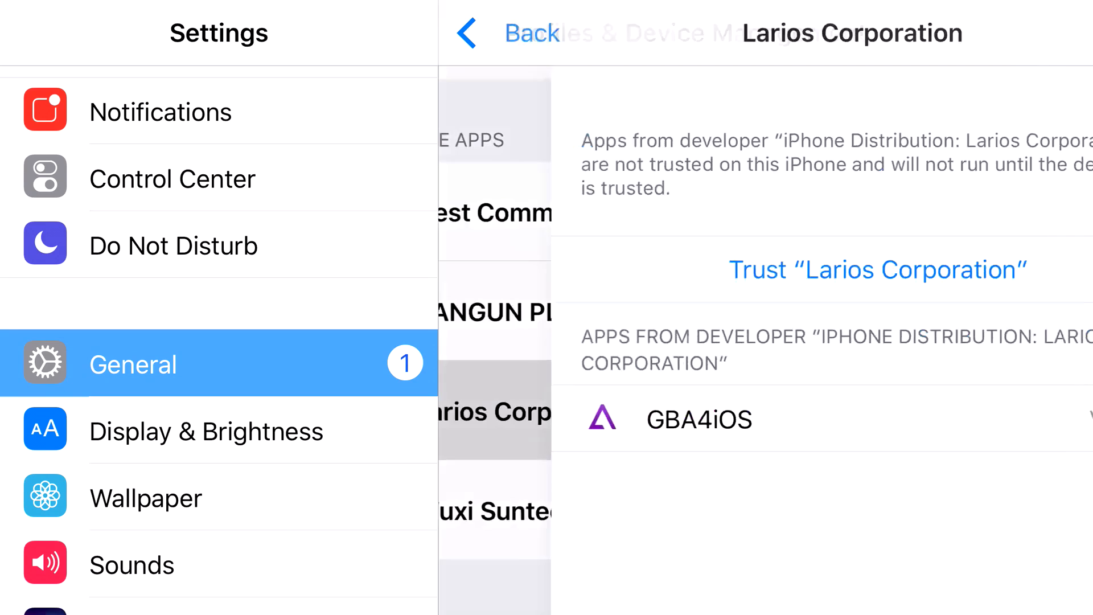
{"action": "left_click", "coordinate": [765, 269]}
{"action": "left_click", "coordinate": [647, 436]}
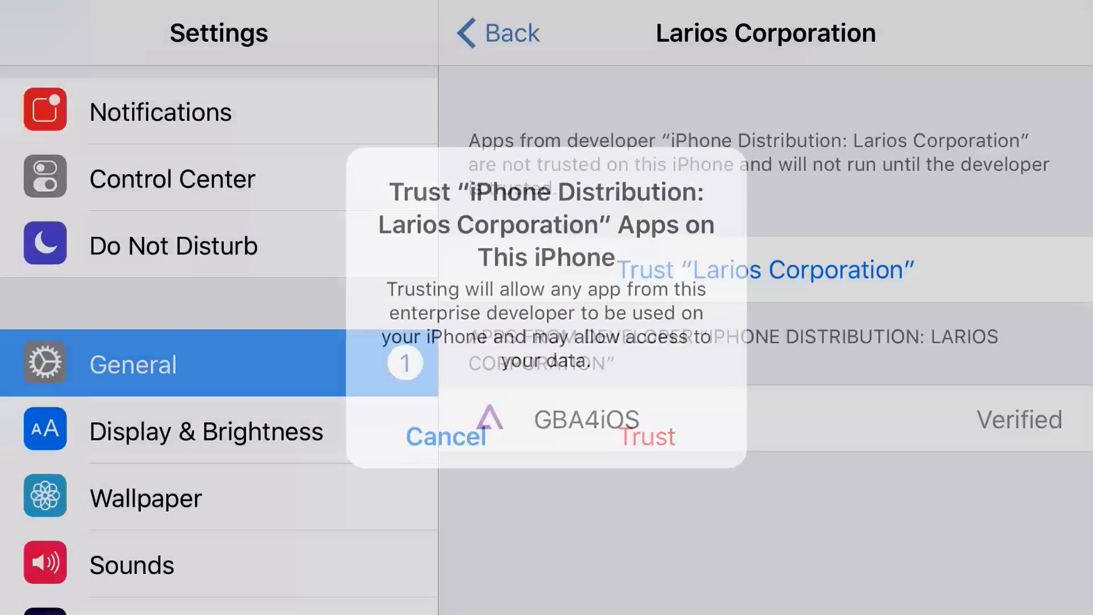
{"action": "key", "text": "super"}
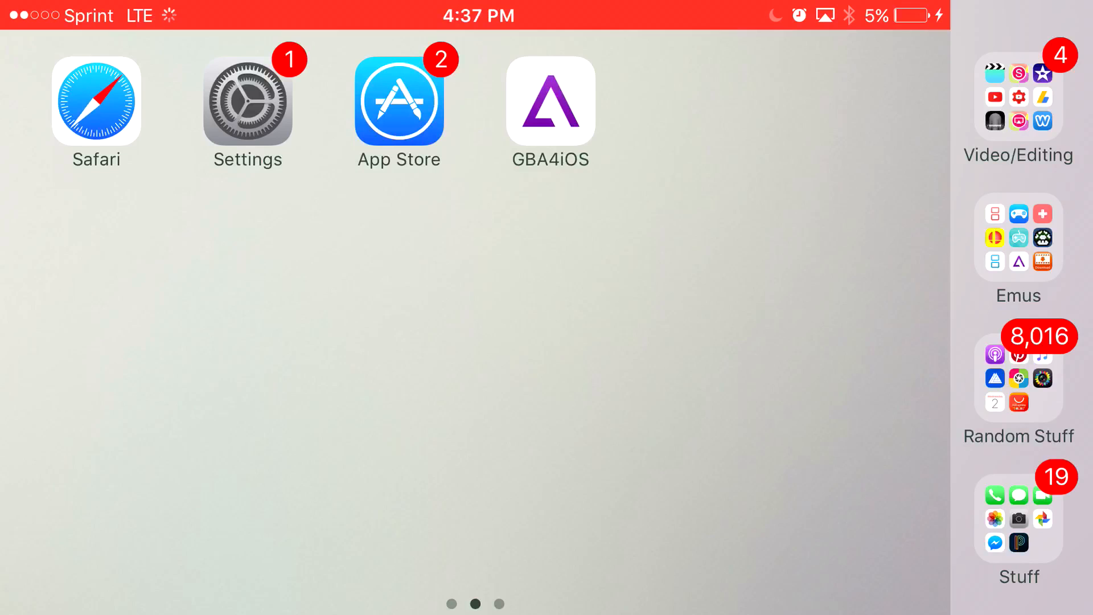
Open the Video/Editing folder showing Videos, iMovie and YouTube++.
{"action": "left_click", "coordinate": [1018, 95]}
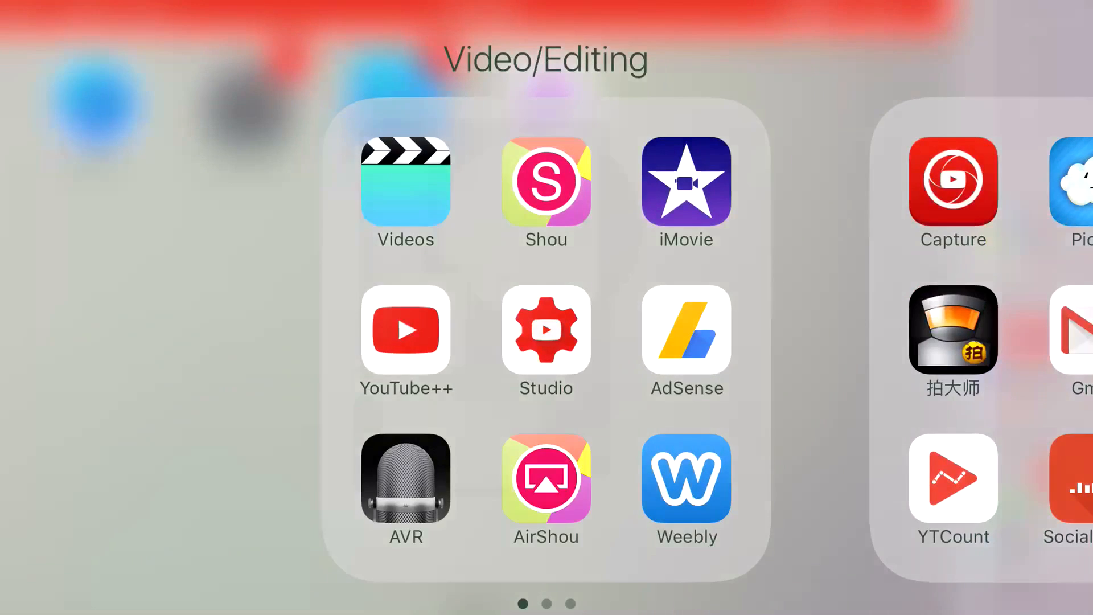